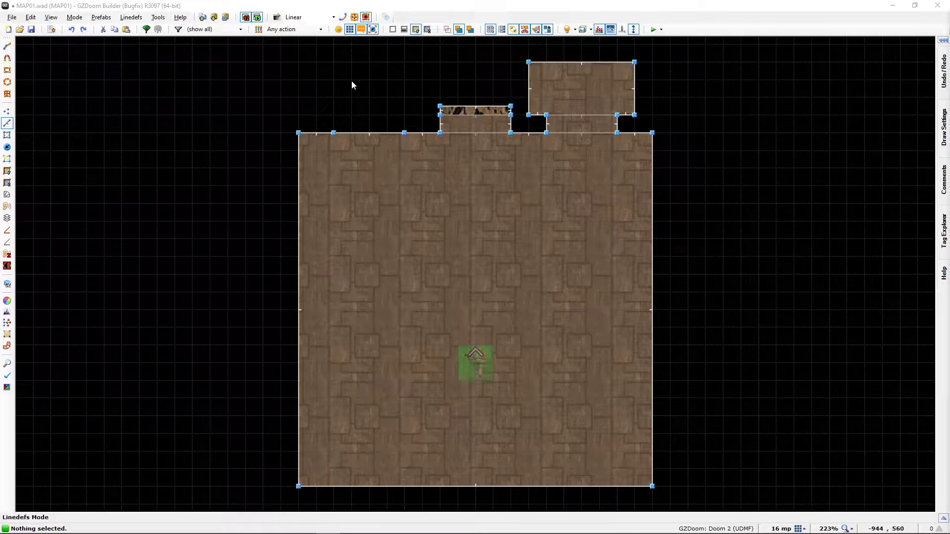
Apply MIDBARS1 from the autocomplete list as the top-wall linedef's middle texture.
right_click(369, 134)
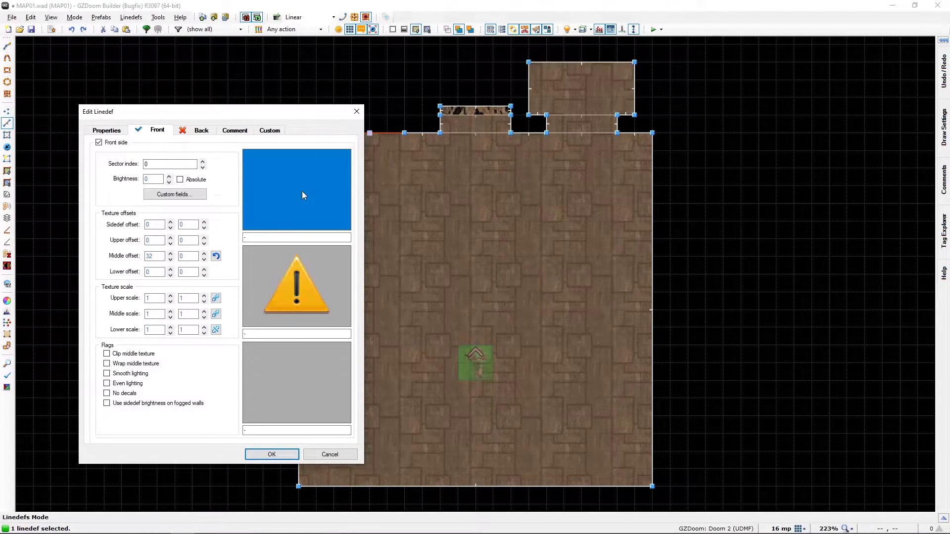
left_click(266, 337)
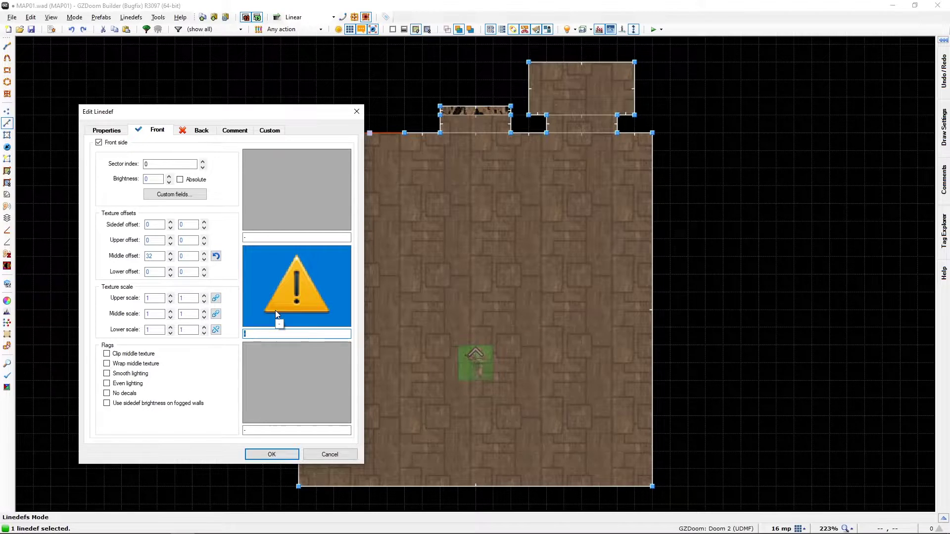
type("M")
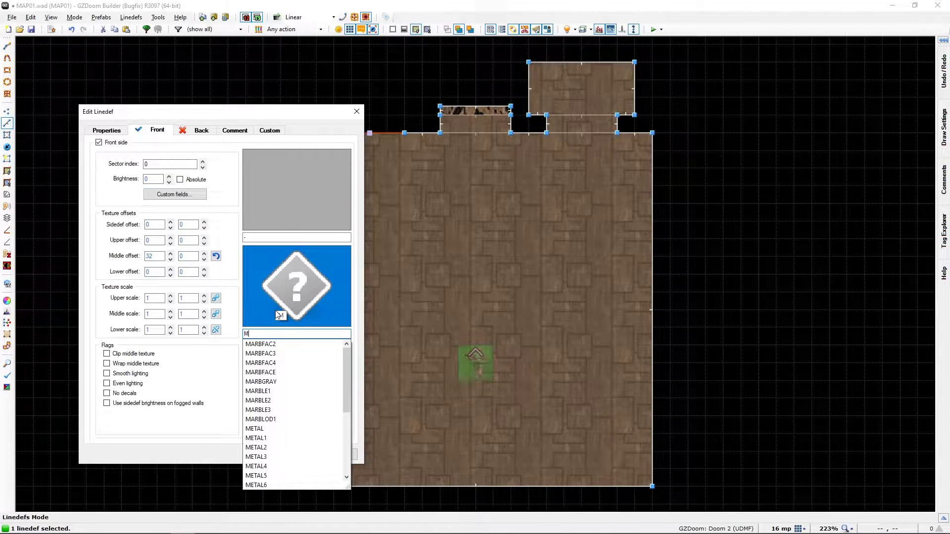
type("ID")
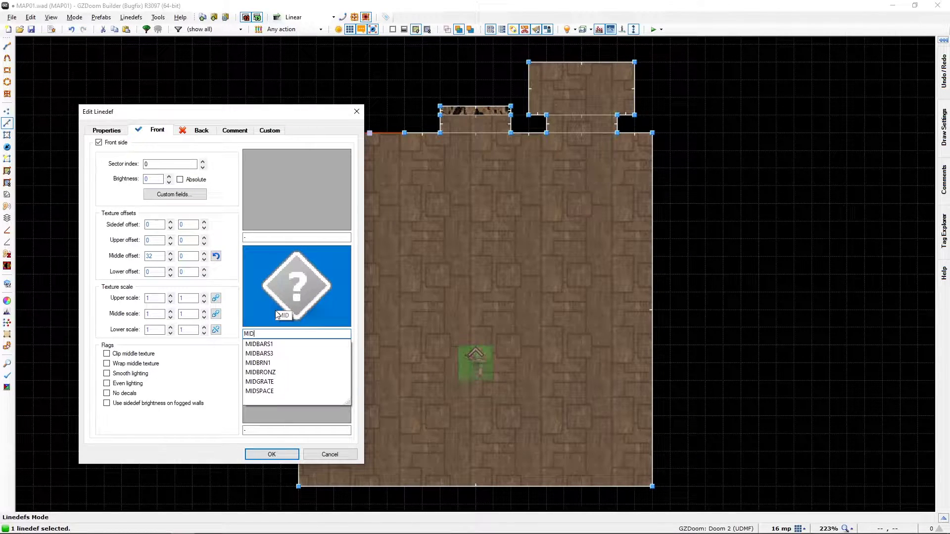
left_click(272, 344)
left_click(281, 454)
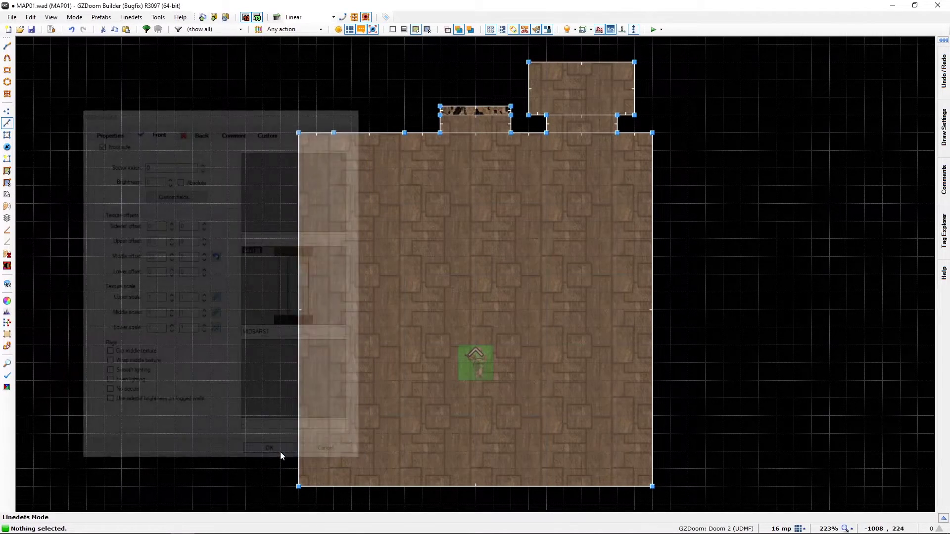
key("w")
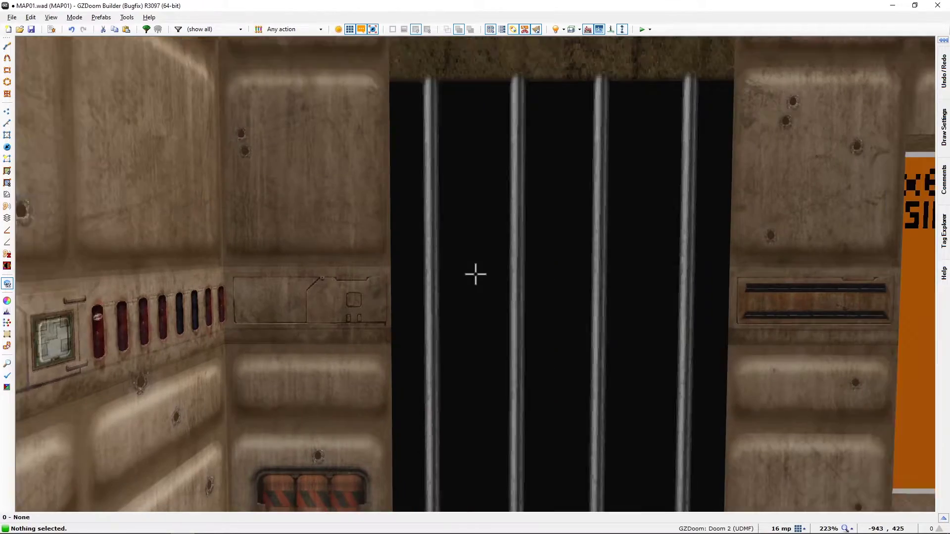
key("w")
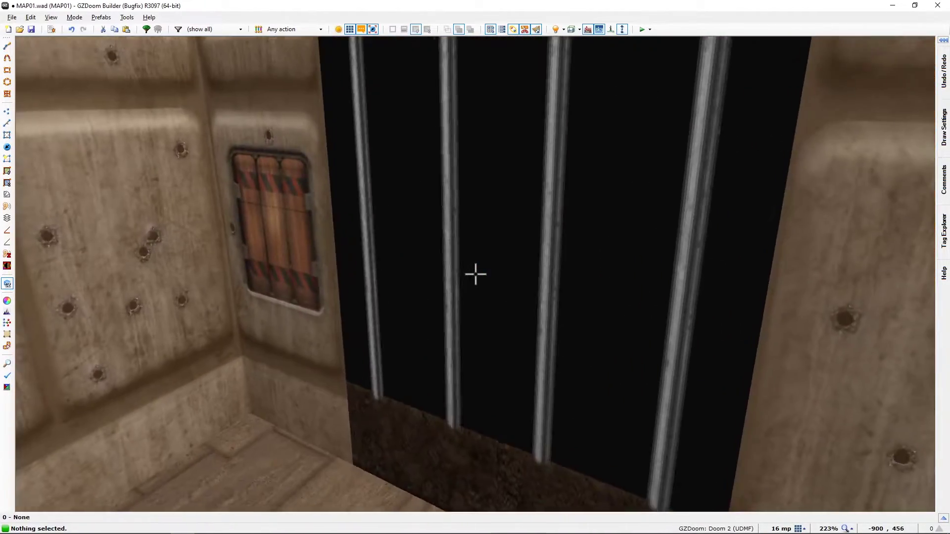
key("w")
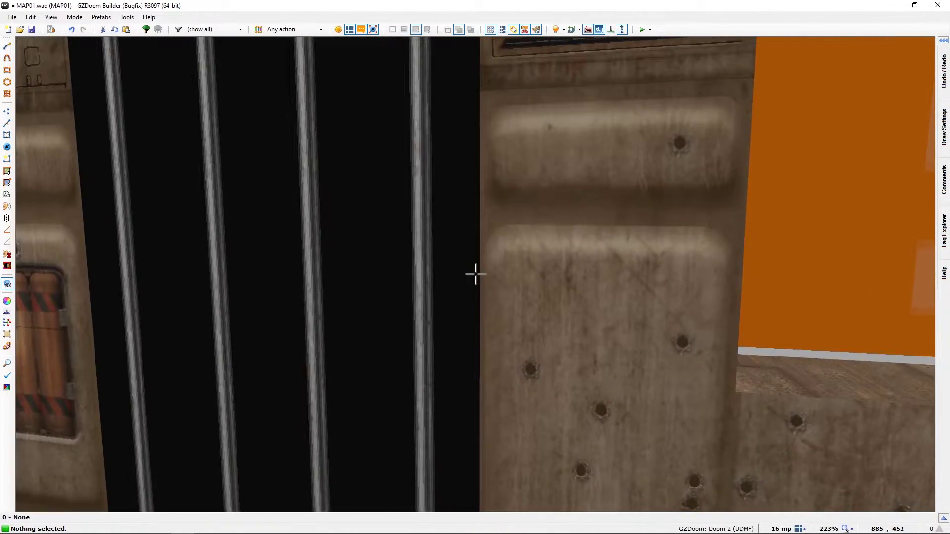
key("s")
key("s")
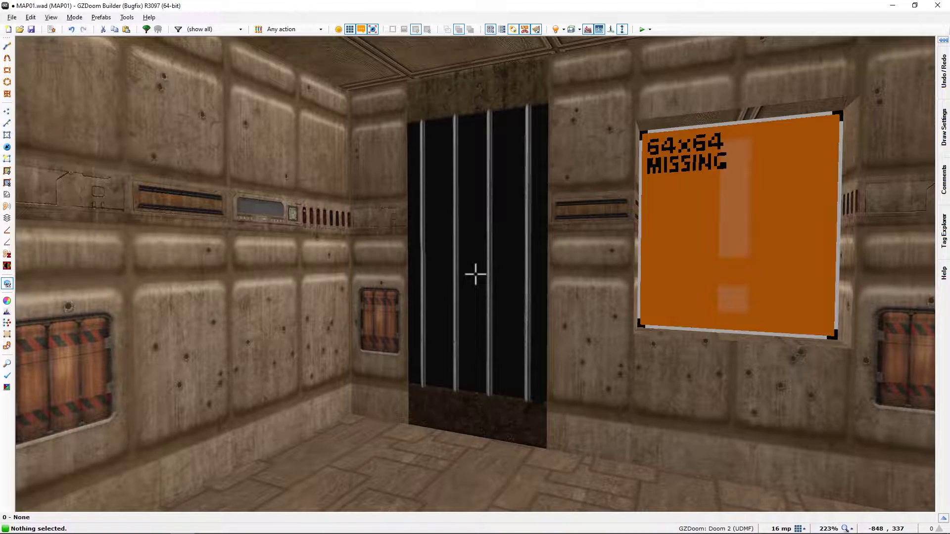
key("s")
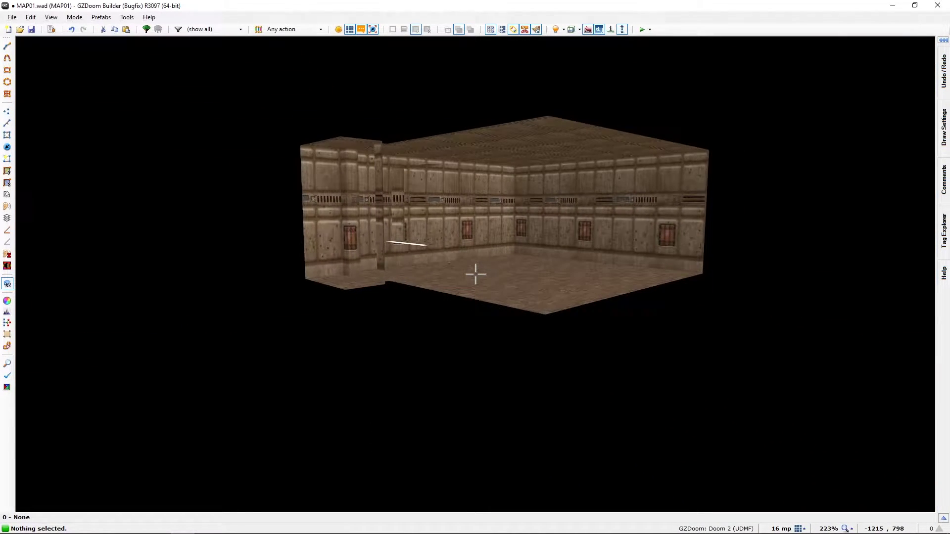
key("a")
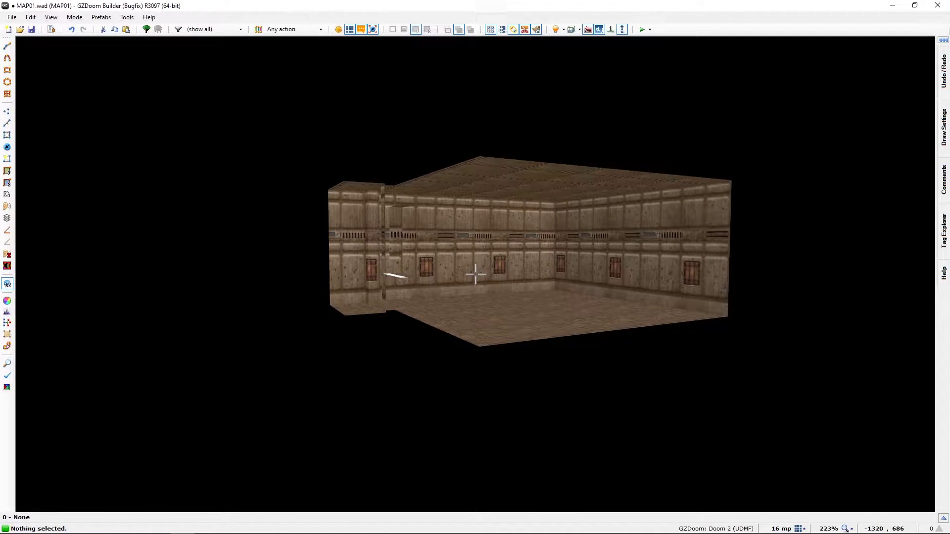
key("w")
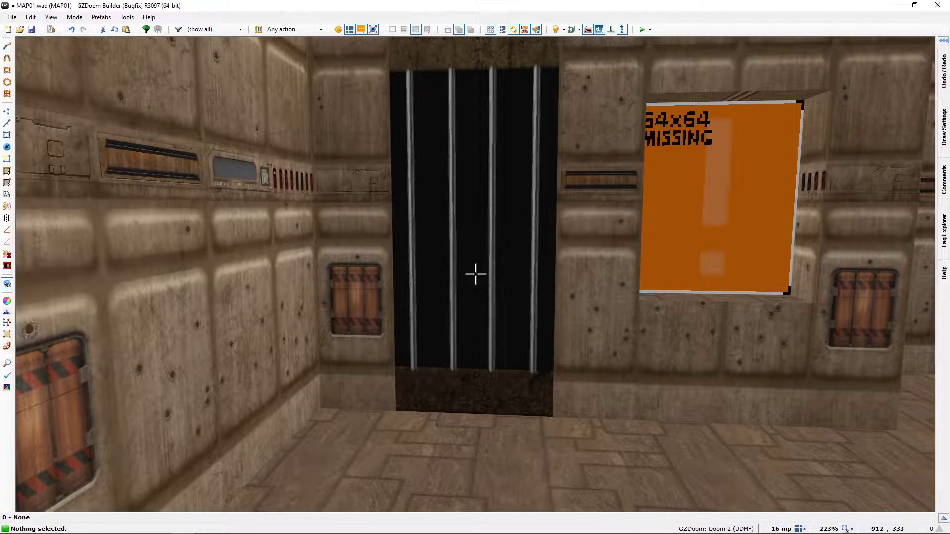
key("d")
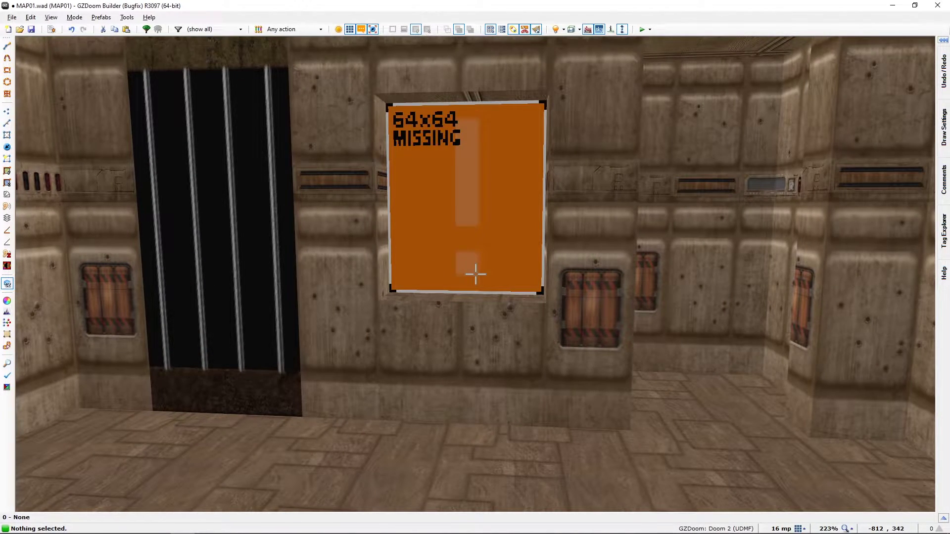
key("w")
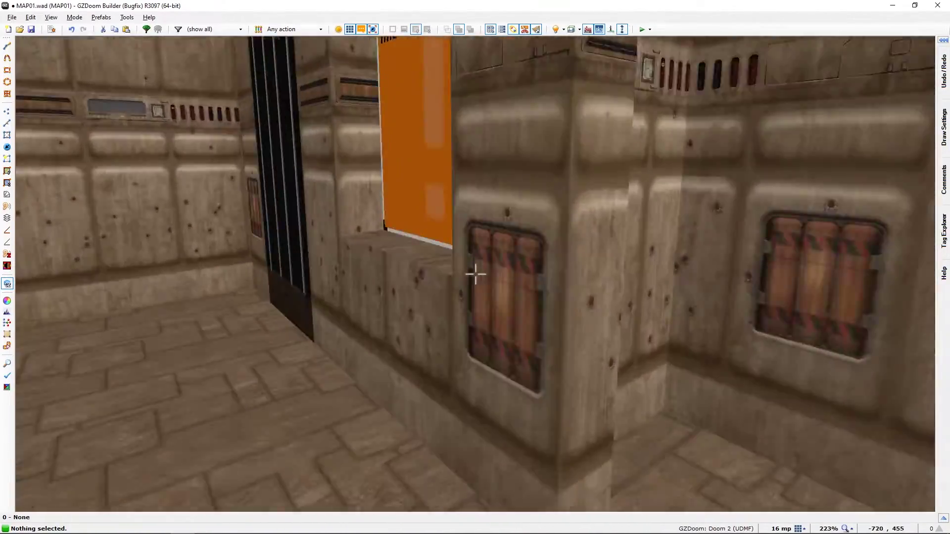
key("w")
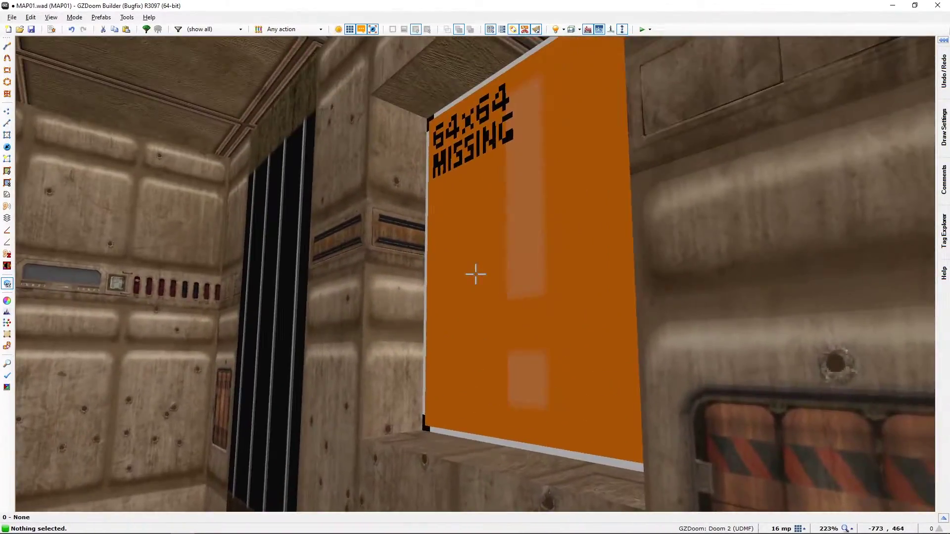
key("w")
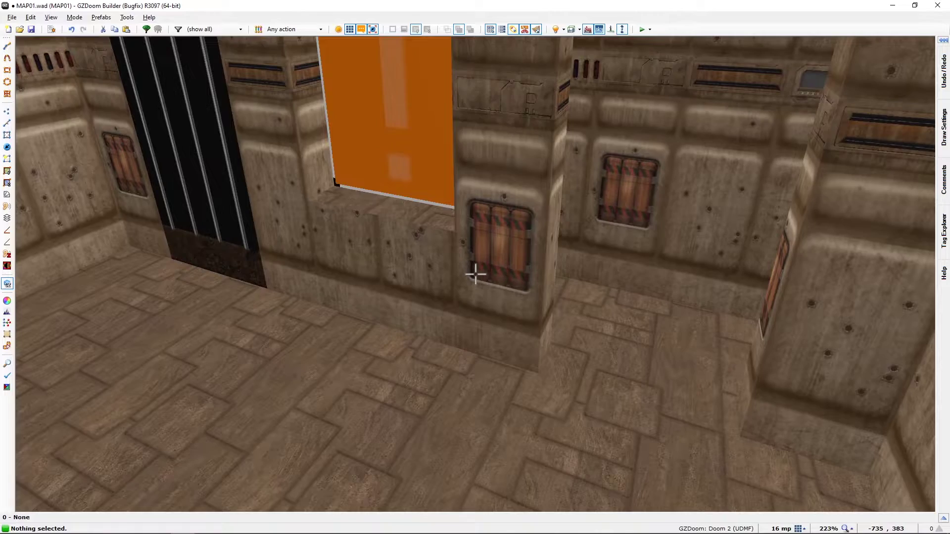
key("w")
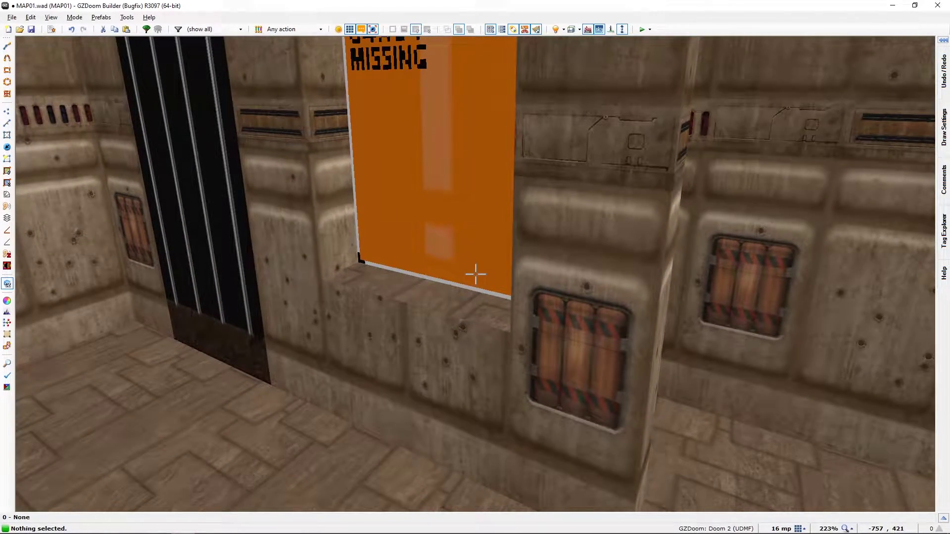
key("q")
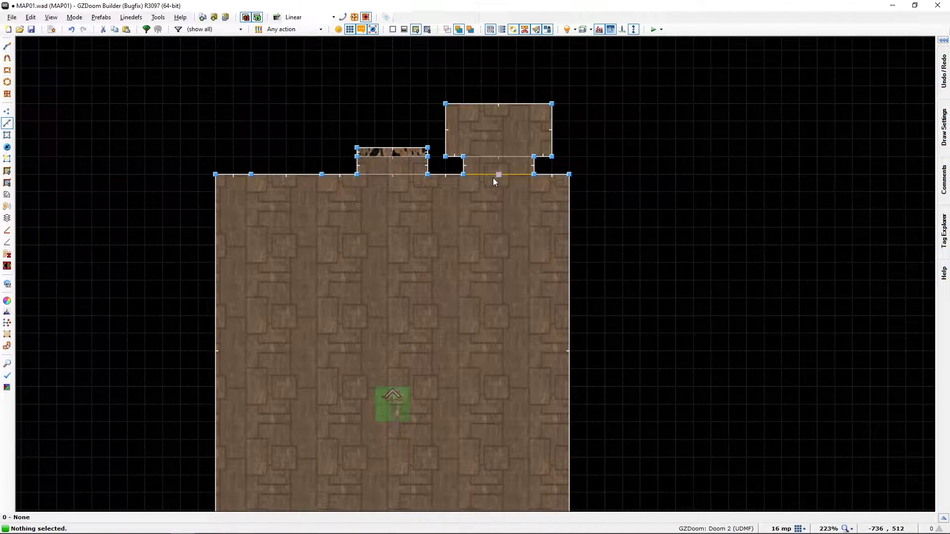
Apply MIDBARS1 from the suggestions as the right-alcove linedef's middle texture.
right_click(494, 175)
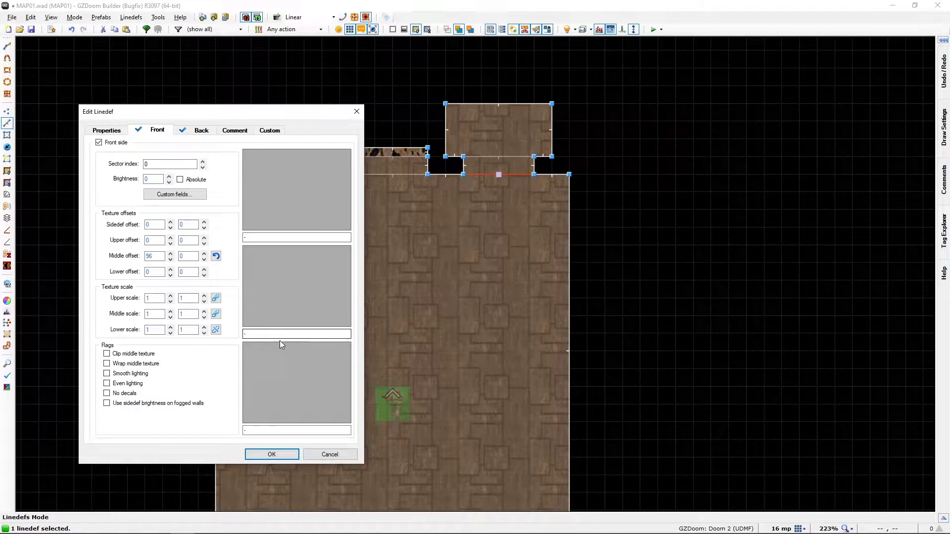
left_click(284, 334)
type("MID")
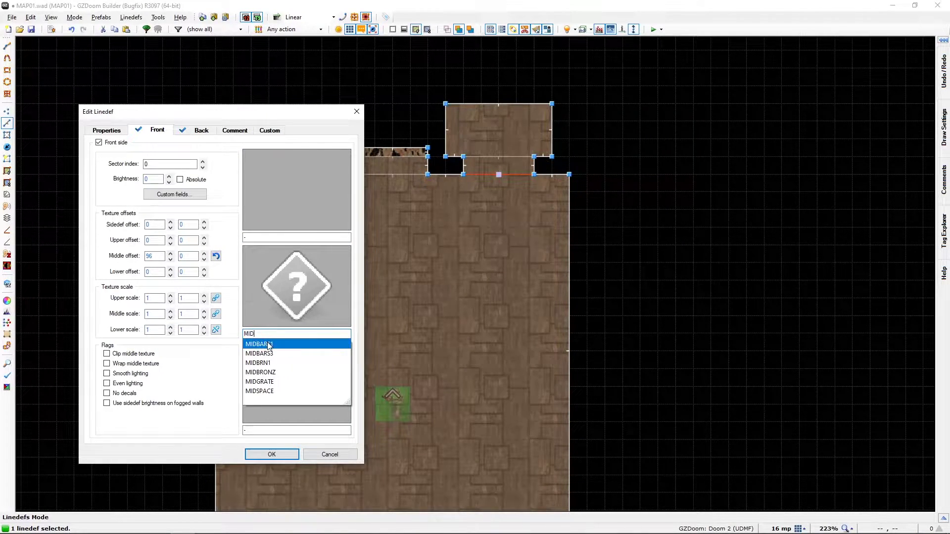
left_click(267, 344)
left_click(270, 453)
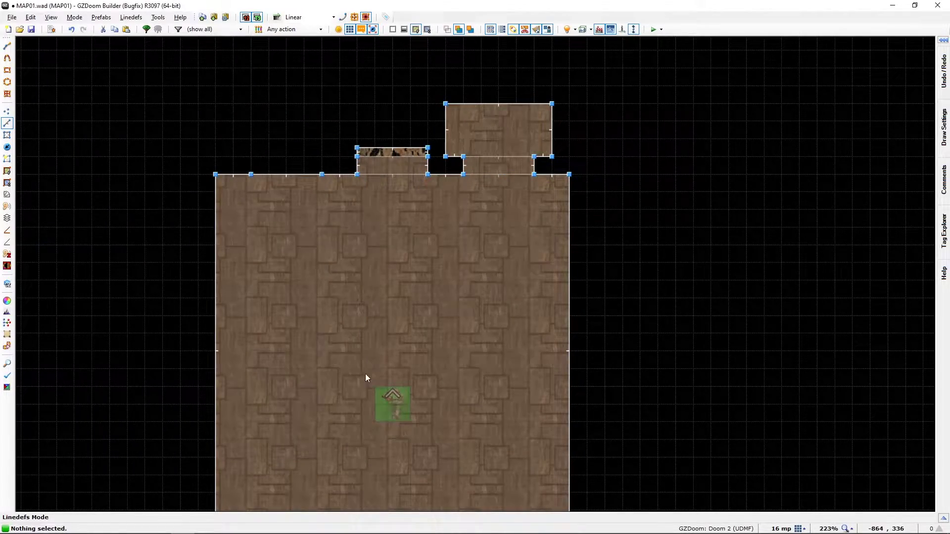
key("q")
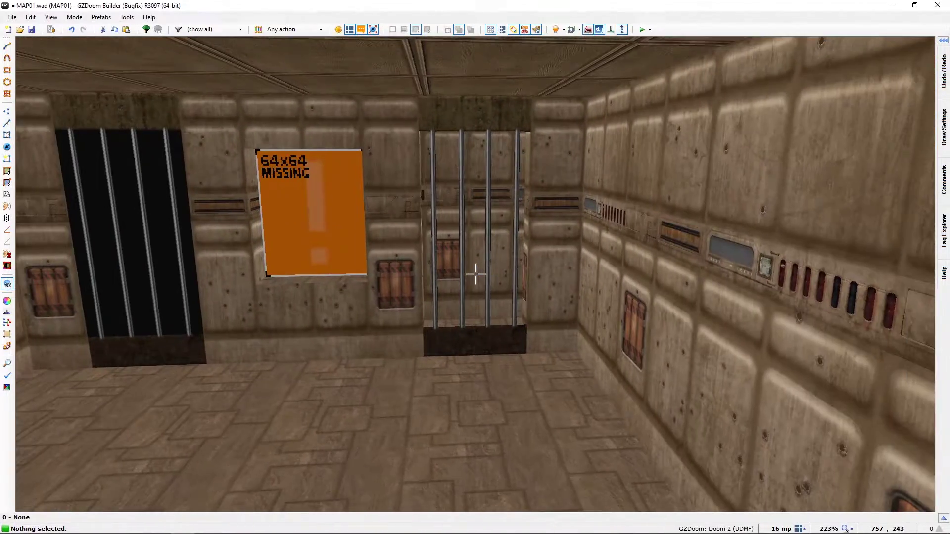
key("w")
key("s")
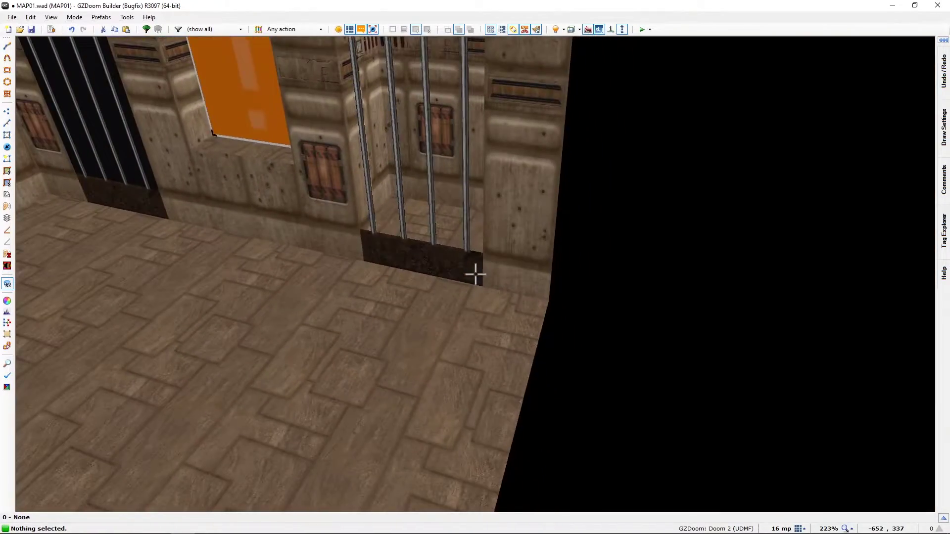
key("w")
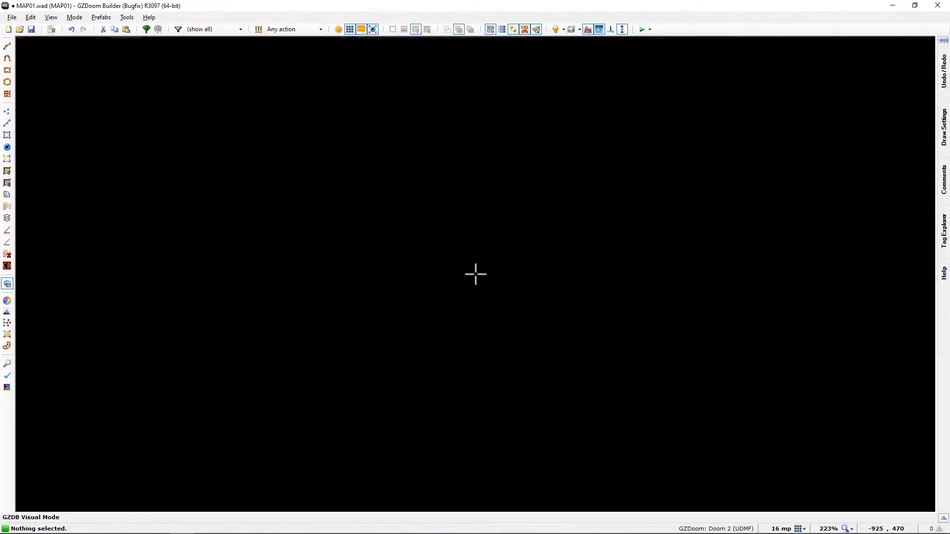
key("s")
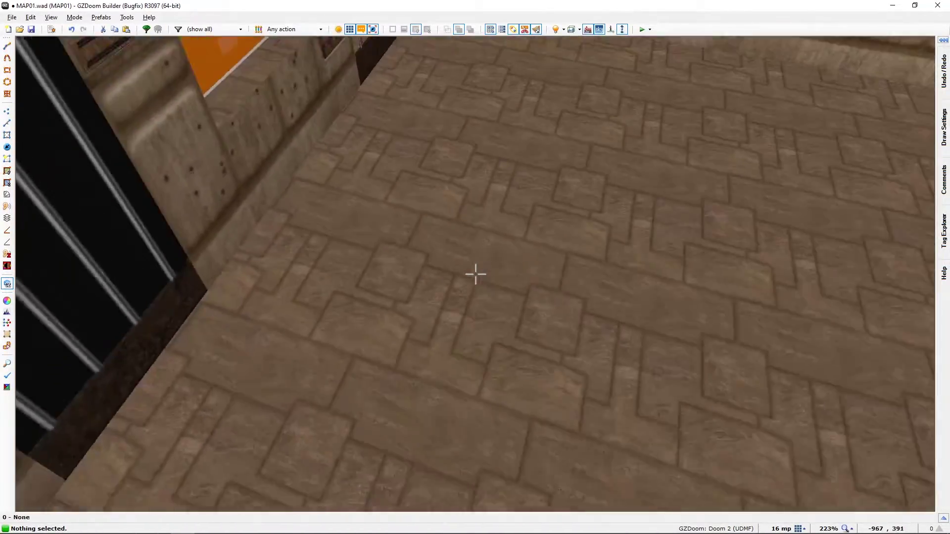
key("w")
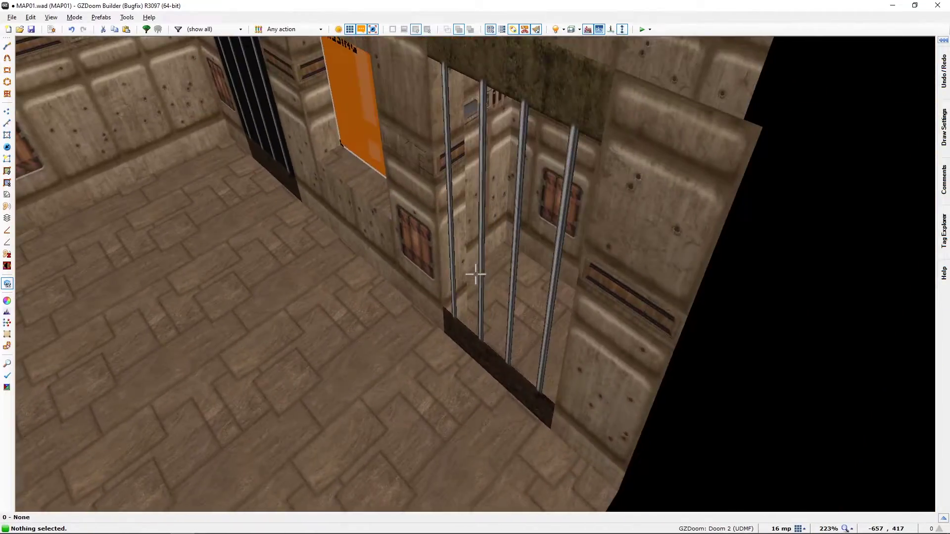
key("w")
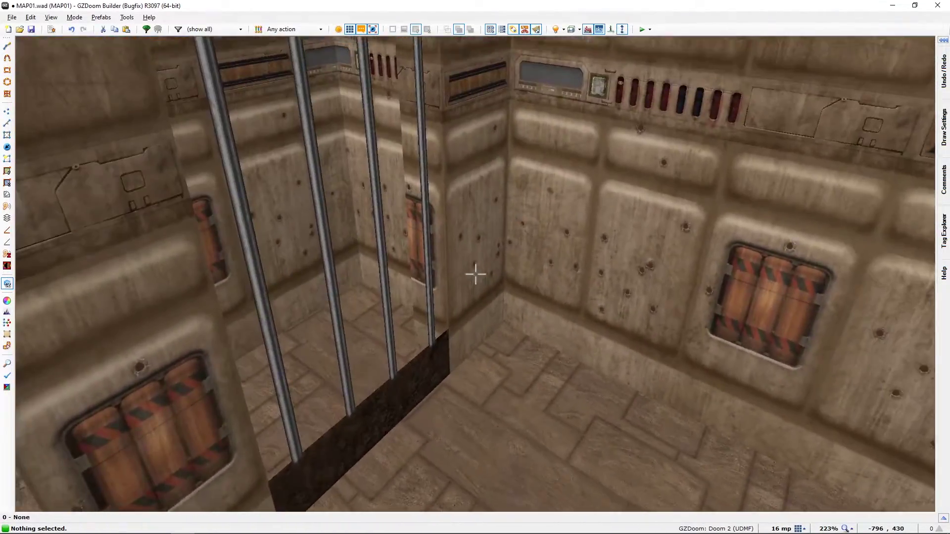
key("a")
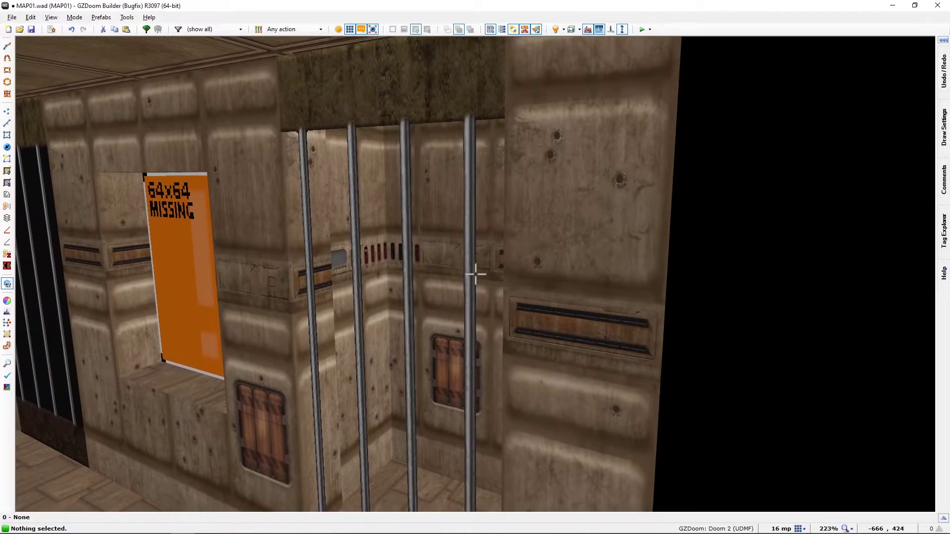
Set the left-alcove short top wall's middle texture to BRNSMAL2 via Browse textures.
key("q")
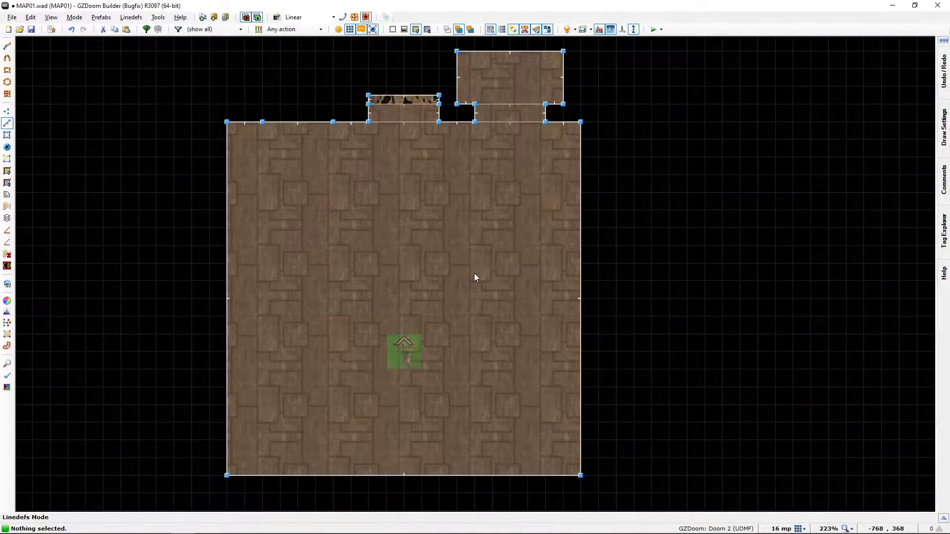
right_click(389, 127)
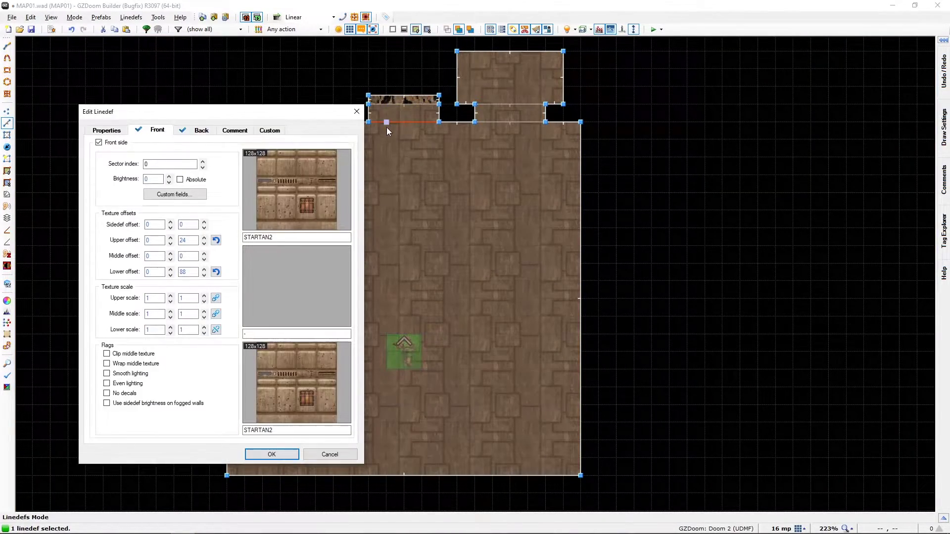
left_click(258, 334)
left_click(259, 315)
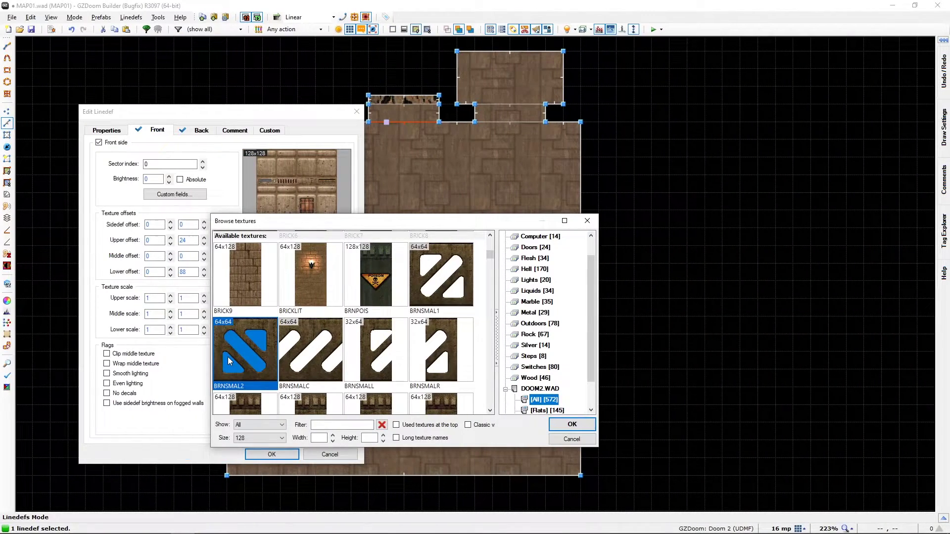
left_click(572, 427)
left_click(268, 455)
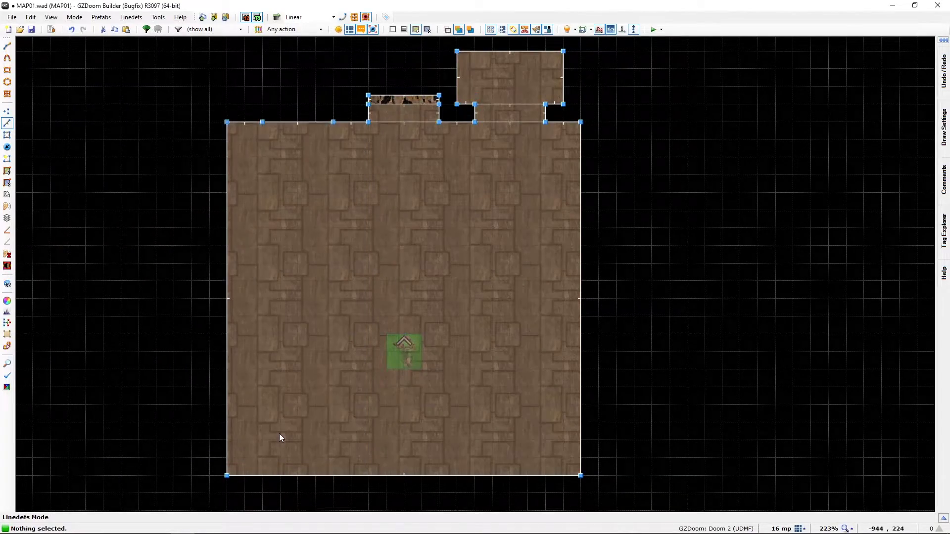
Preview the BRNSMAL2 window in Visual Mode, then test the map in GZDoom with F9.
key("q")
key("w")
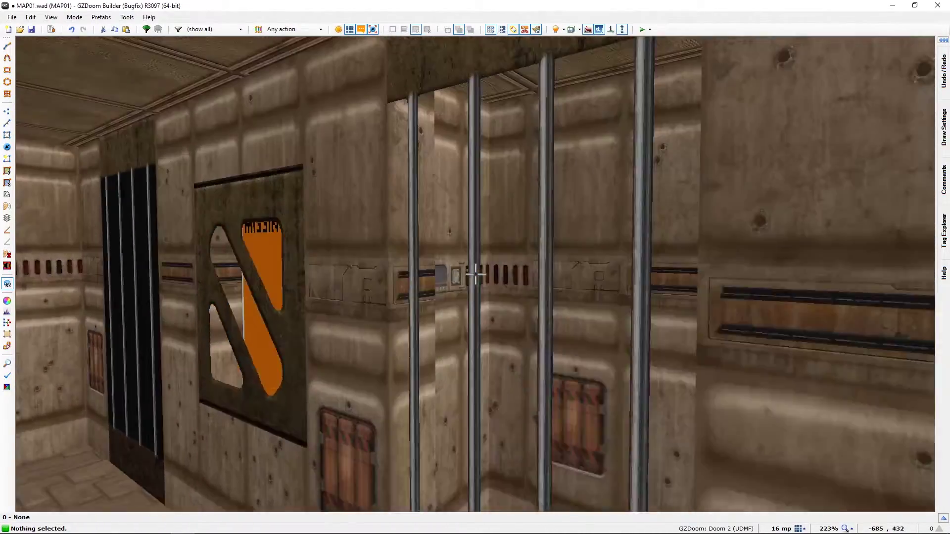
key("w")
key("s")
key("w")
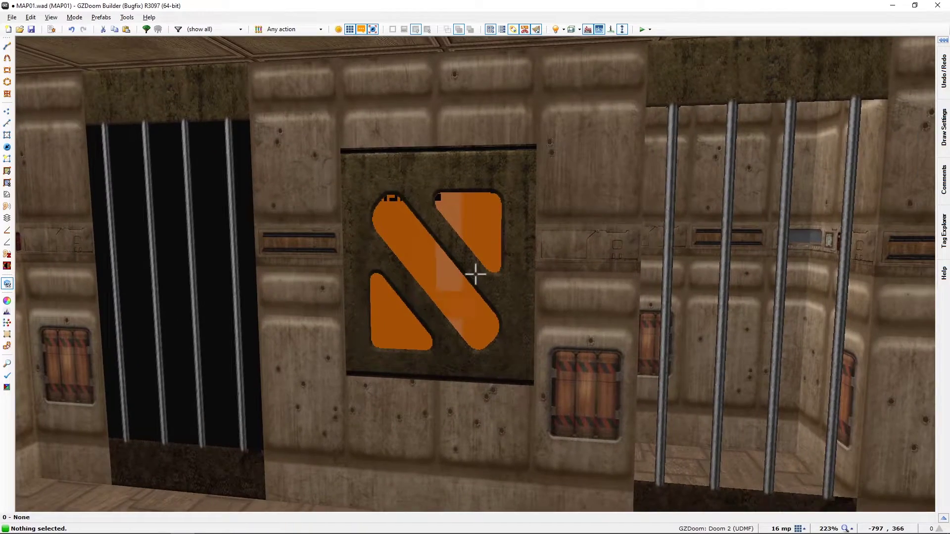
key("s")
key("F9")
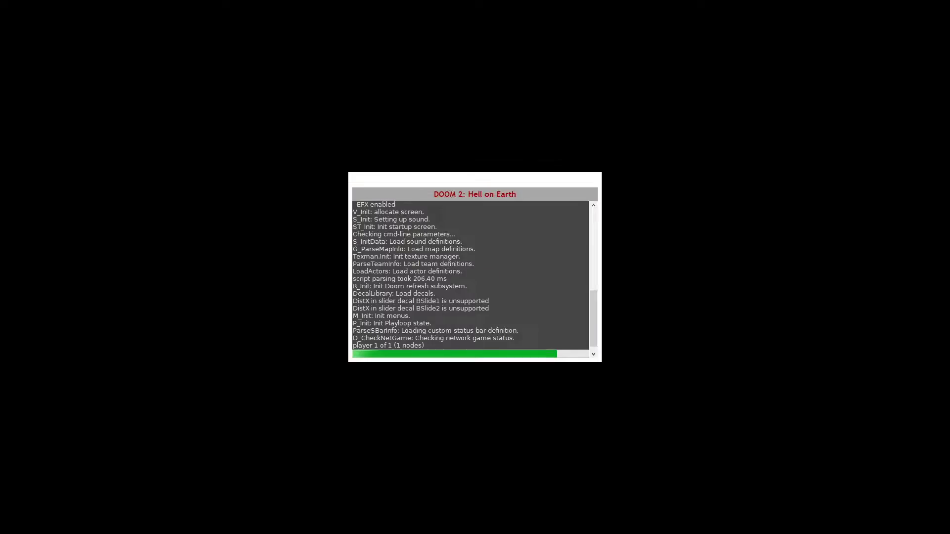
Walk up to the barred doorway in GZDoom to confirm the bars are see-through.
key("w")
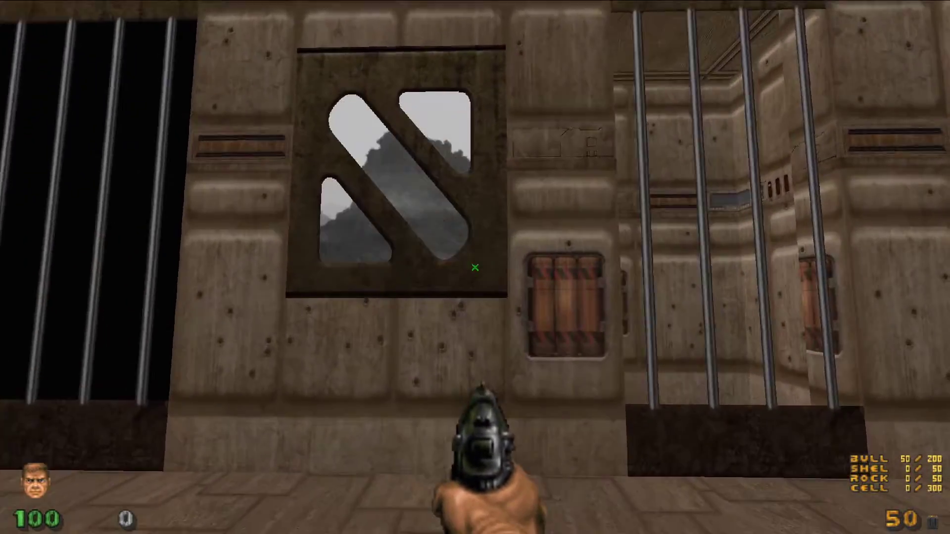
key("Right")
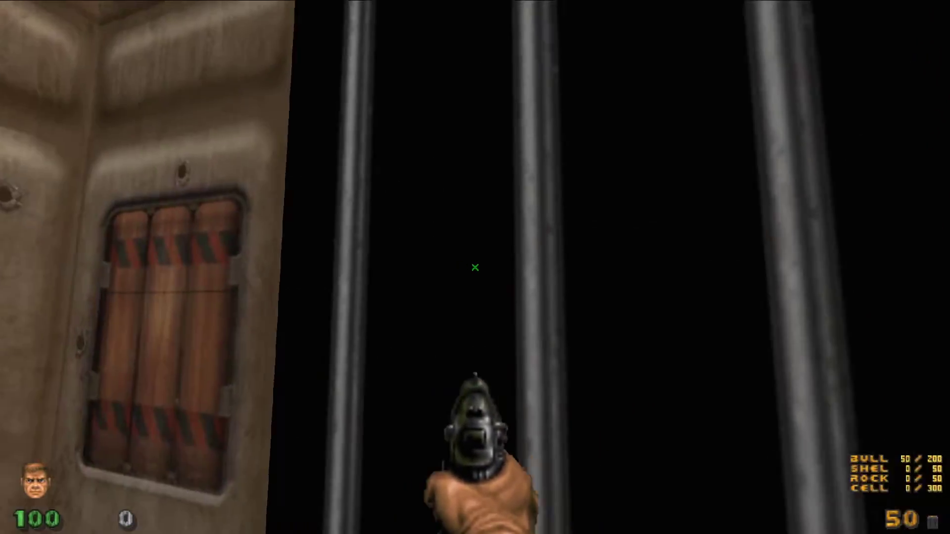
key("Left")
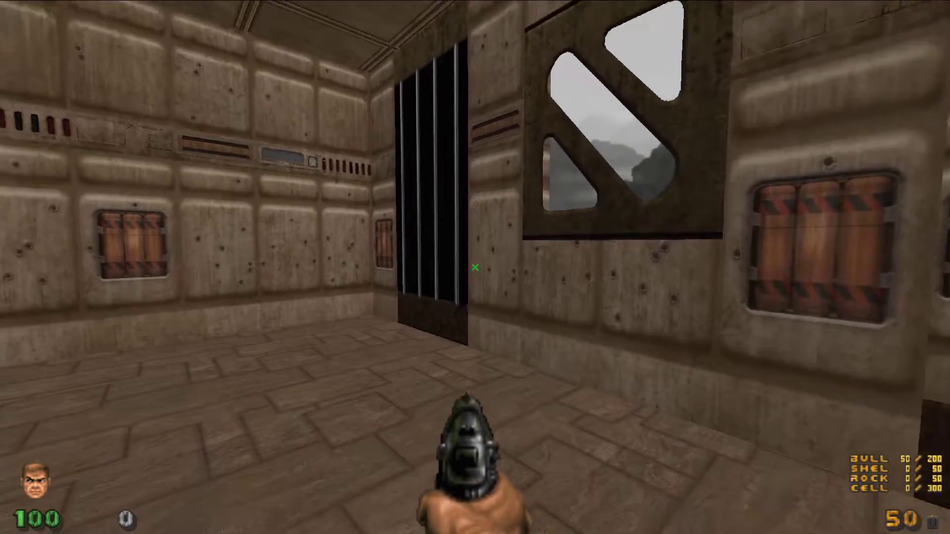
key("w")
key("Left")
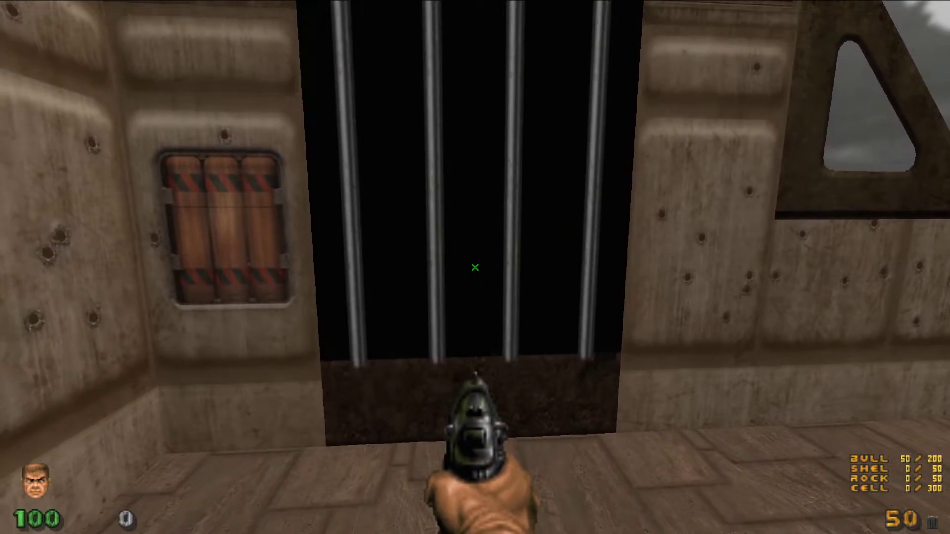
key("s")
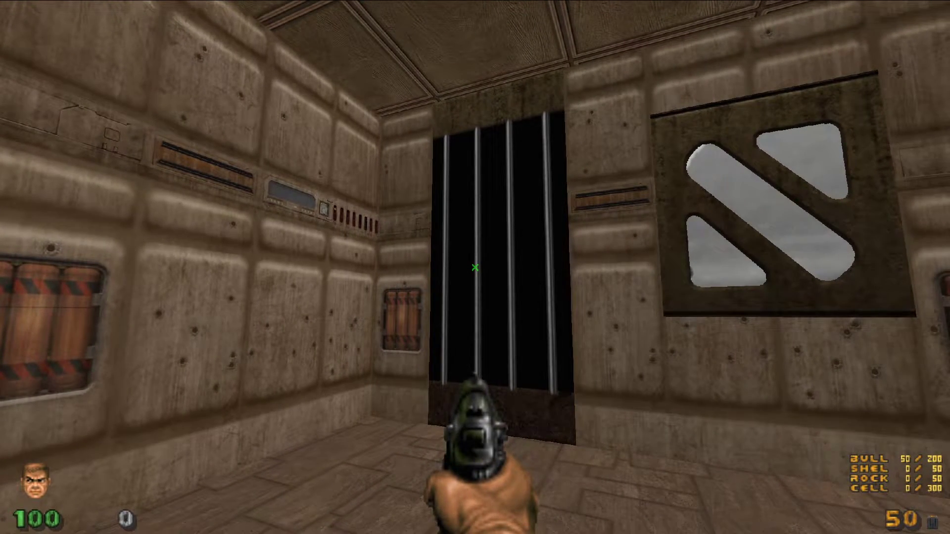
key("Right")
key("w")
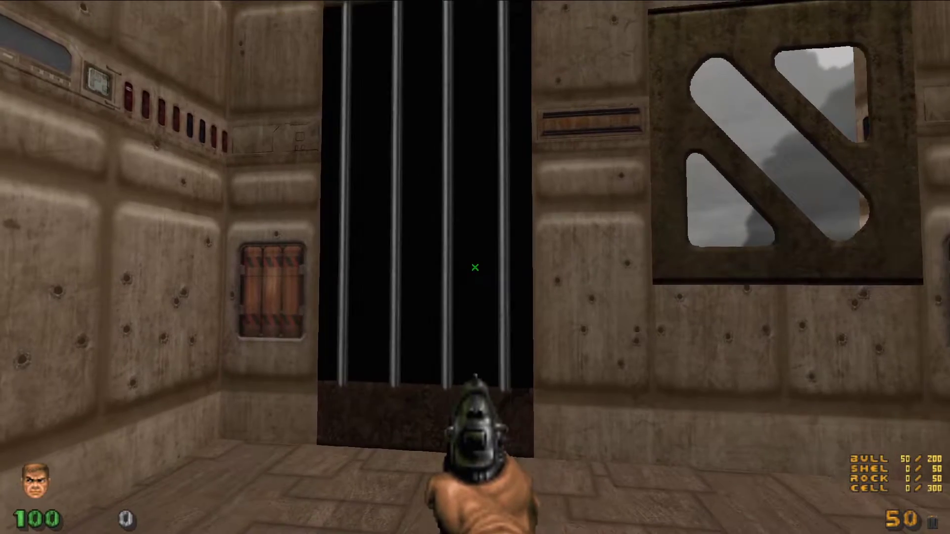
key("Left")
key("Right")
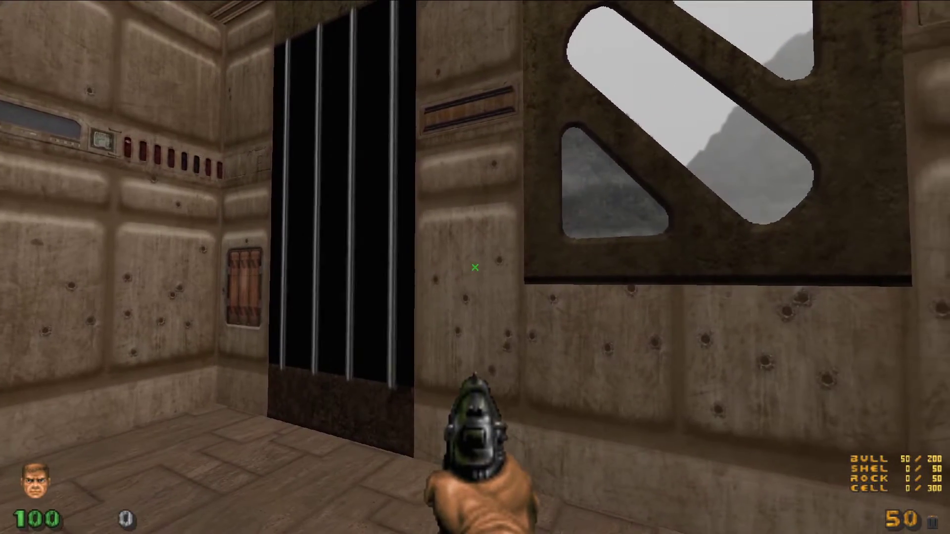
key("Left")
key("w")
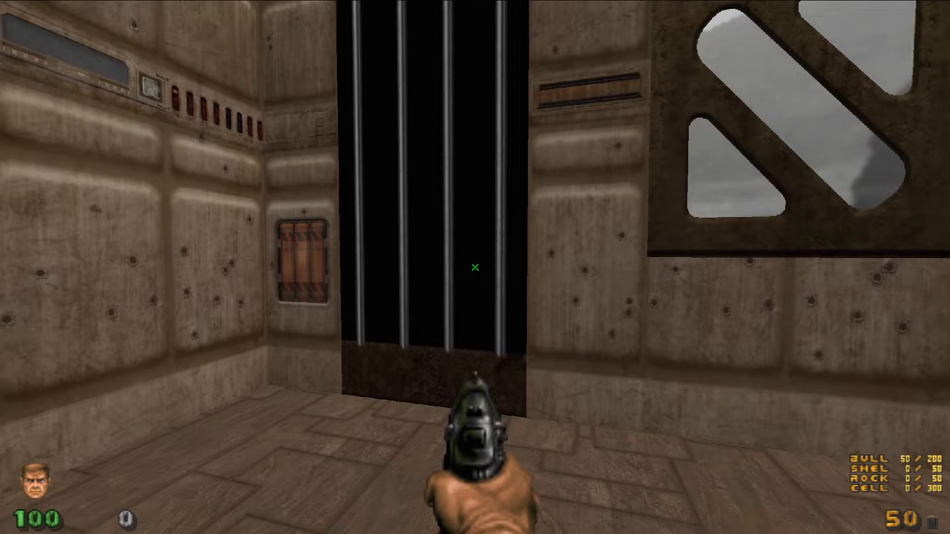
Check the window shows sky from several angles, then revisit the see-through bars.
key("s")
key("Right")
key("Left")
key("w")
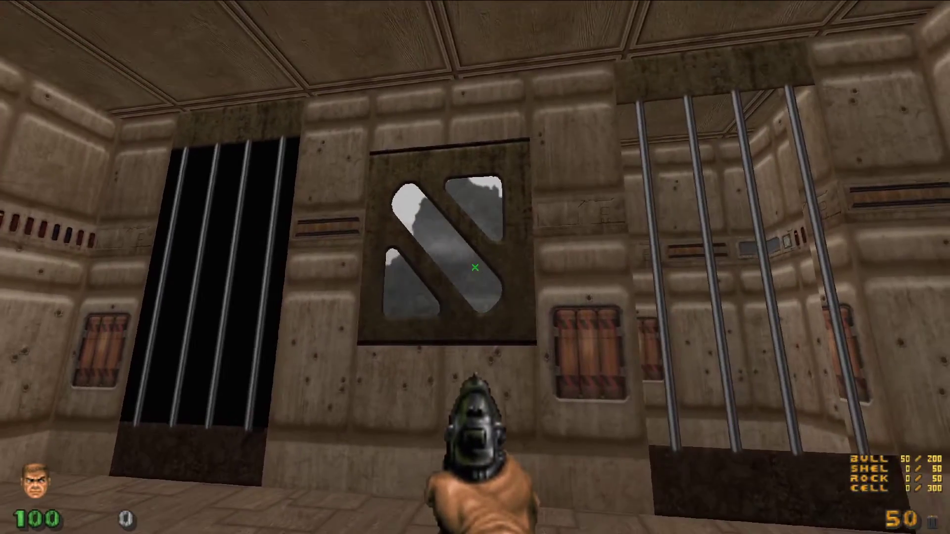
key("w")
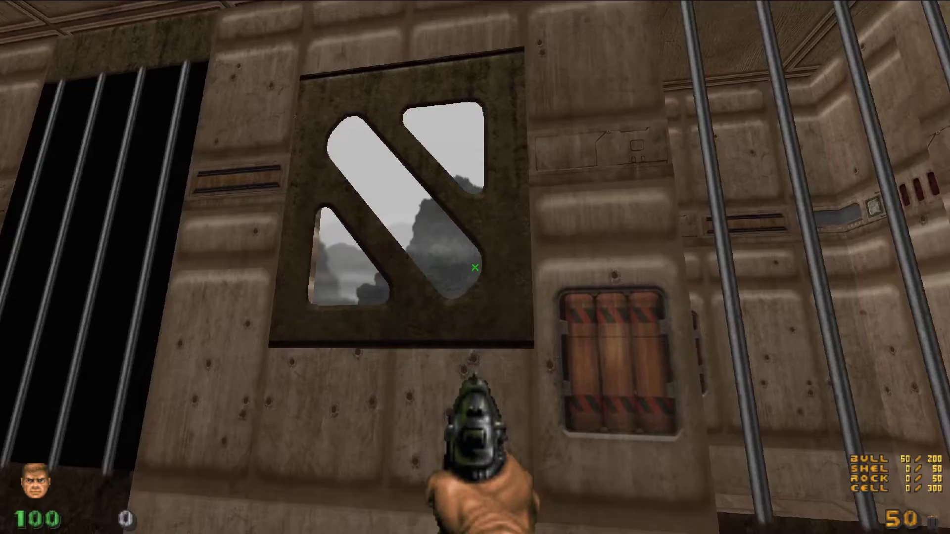
key("w")
key("Left")
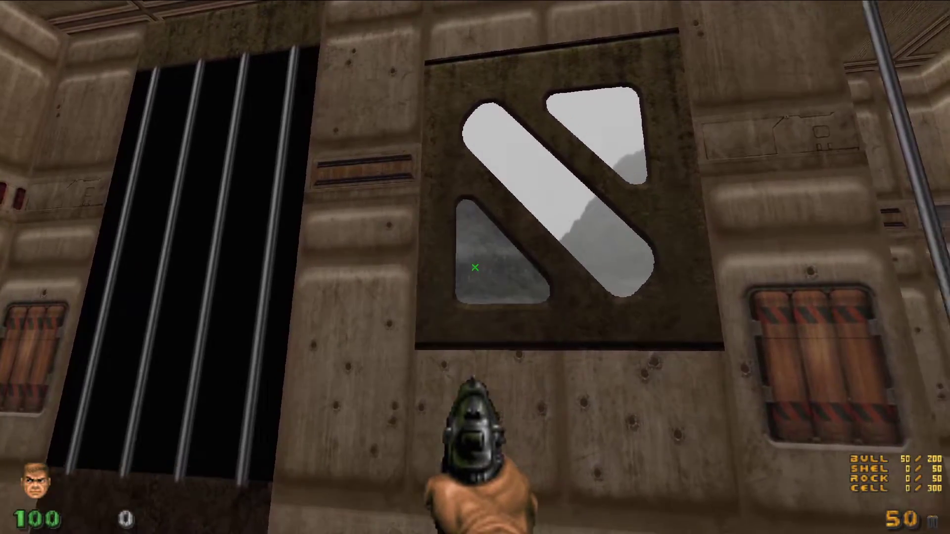
key("d")
key("a")
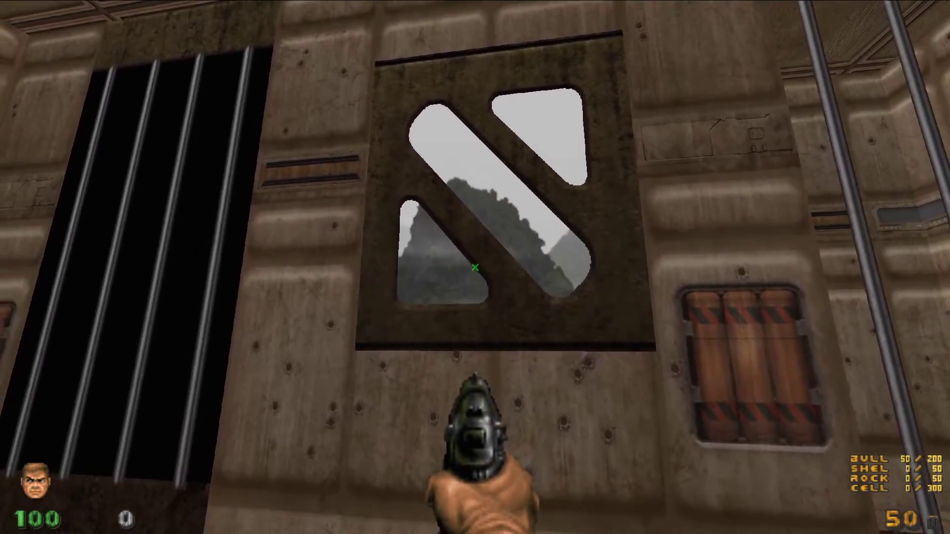
key("Right")
key("s")
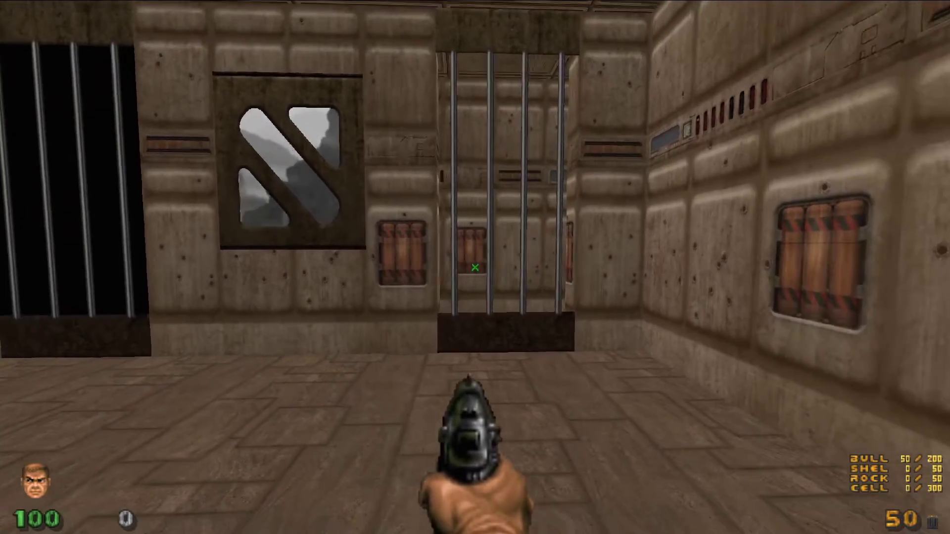
key("Left")
key("w")
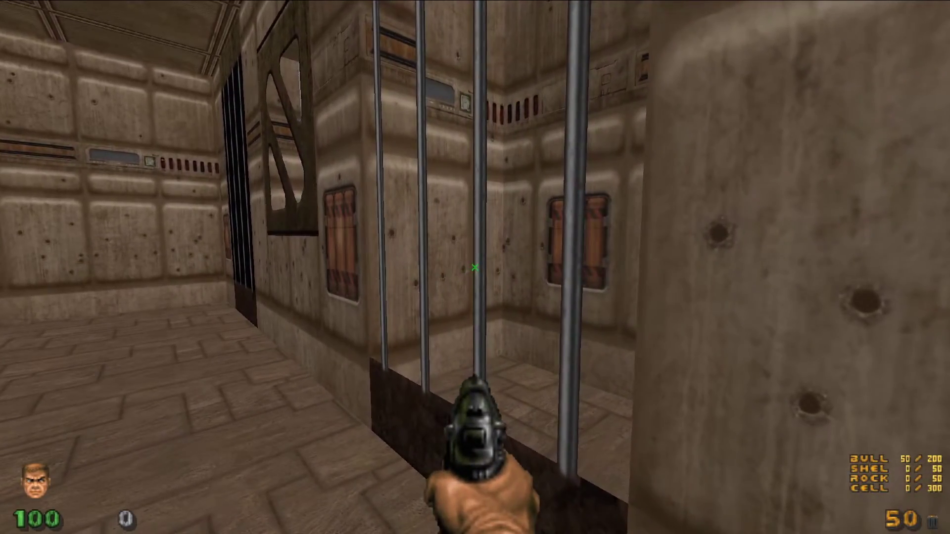
key("Left")
key("s")
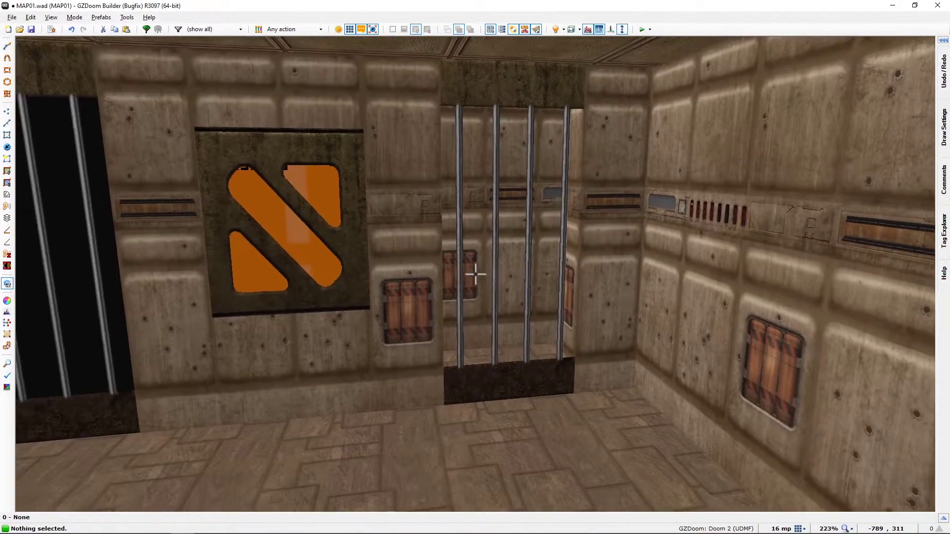
Fly the Visual Mode camera to the window and center the barred doorway.
key("s")
key("w")
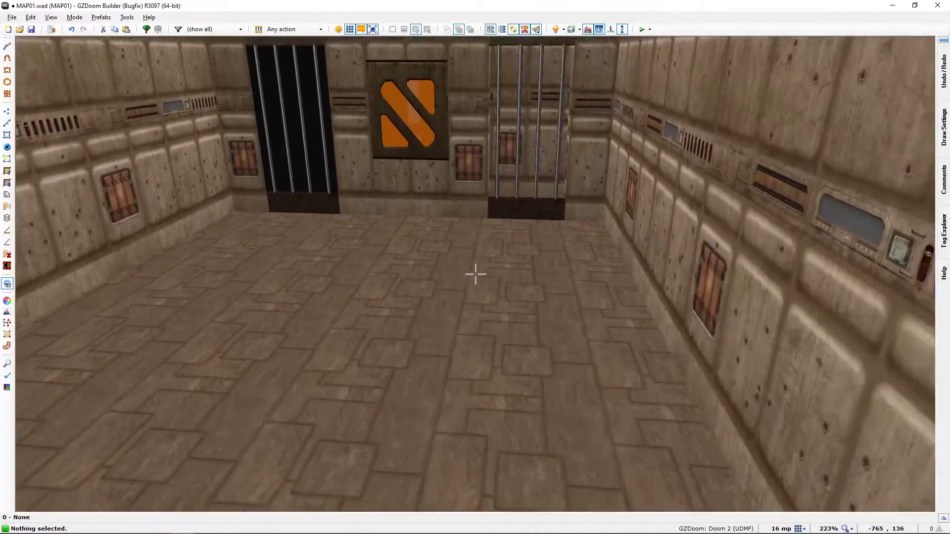
key("w")
key("Left")
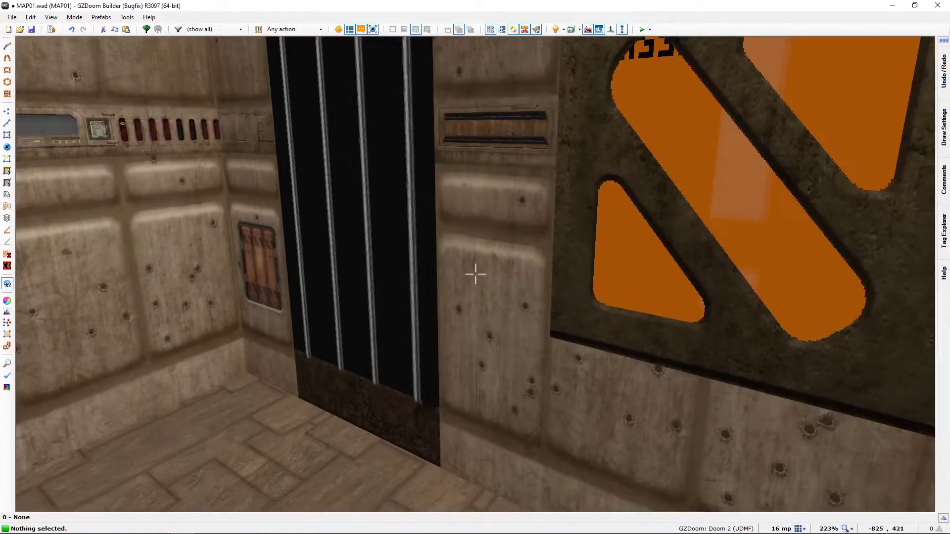
key("Right")
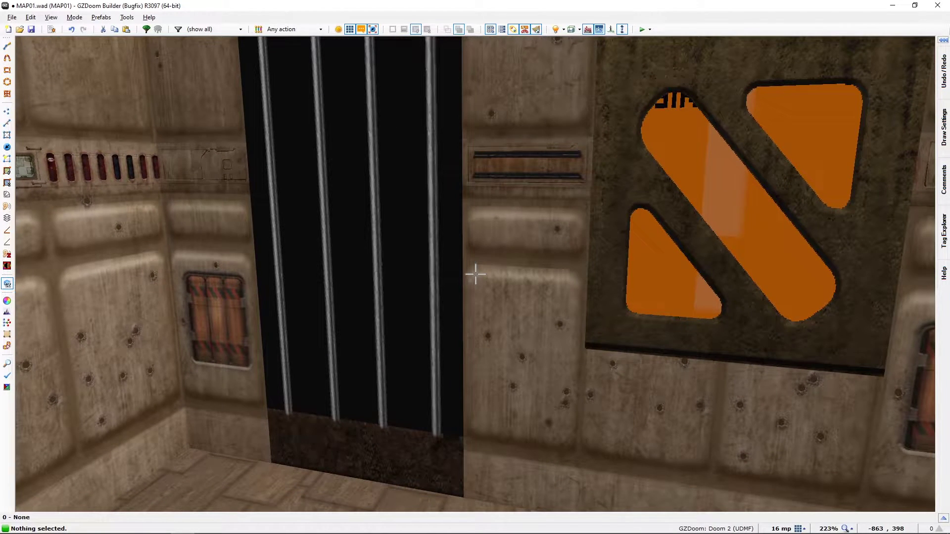
key("Left")
key("Right")
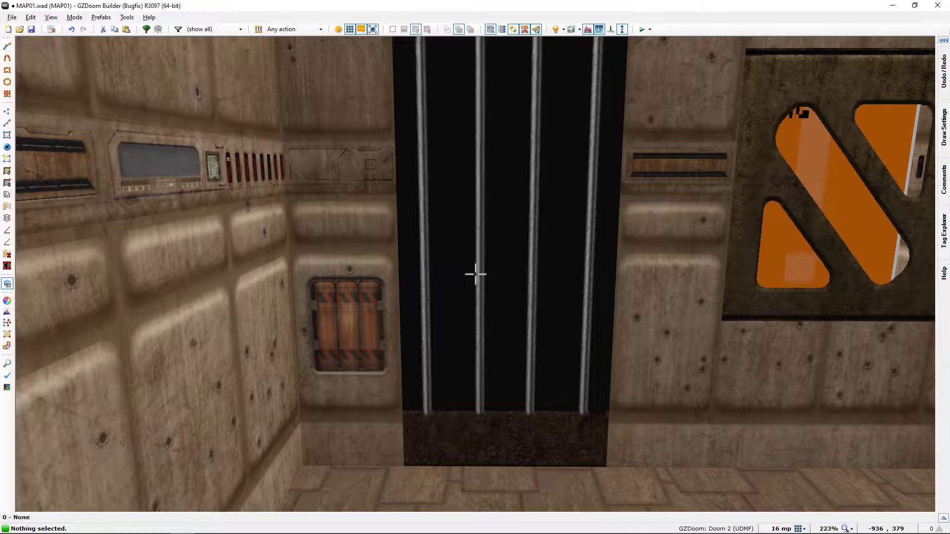
Frame the orange window panel and both barred openings together in the 3D view.
key("d")
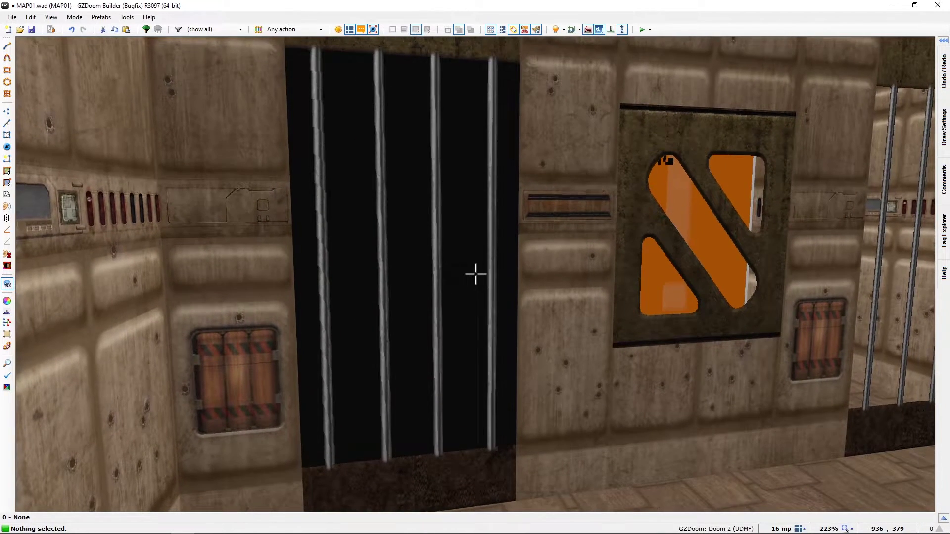
key("d")
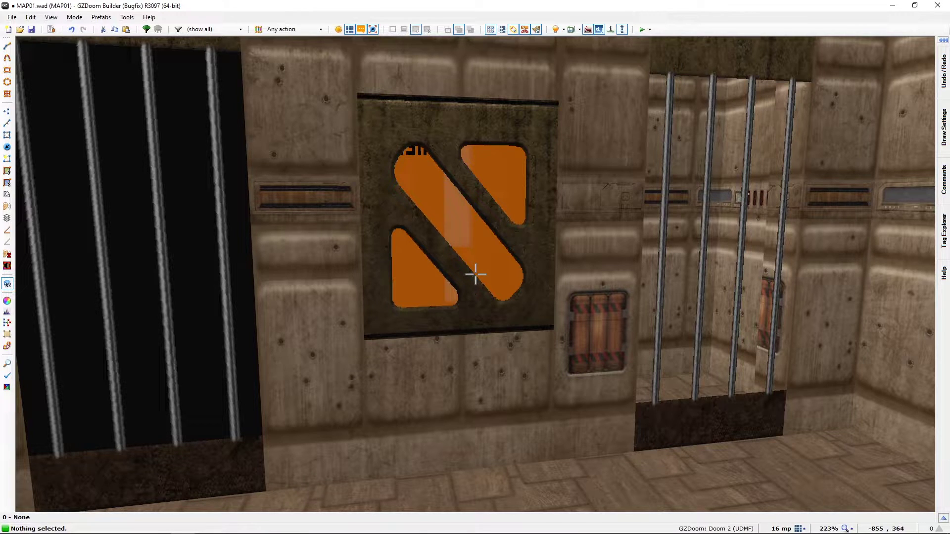
key("d")
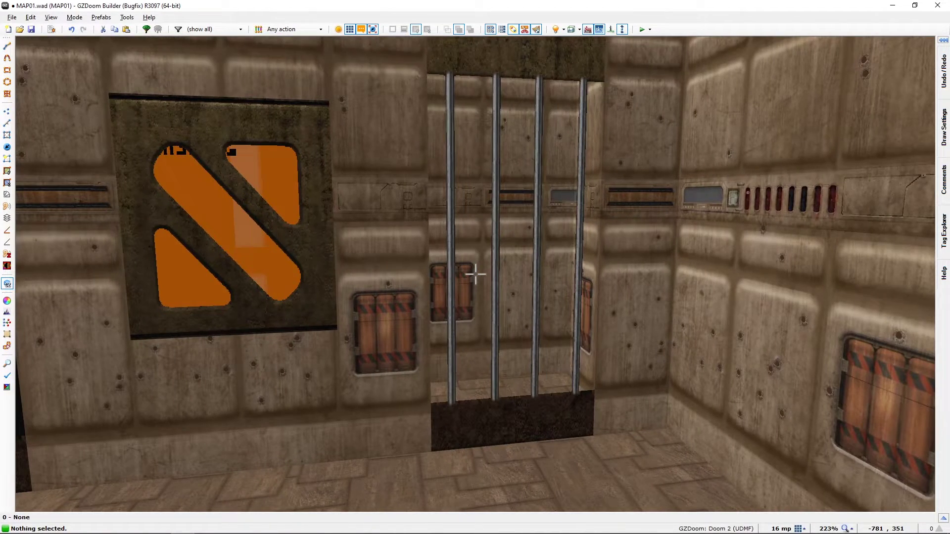
key("s")
key("w")
key("s")
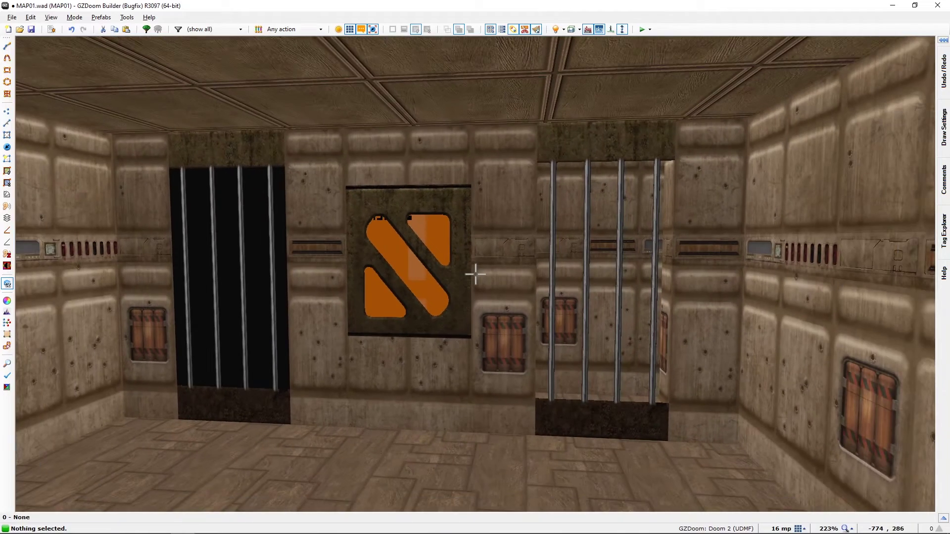
key("a")
key("d")
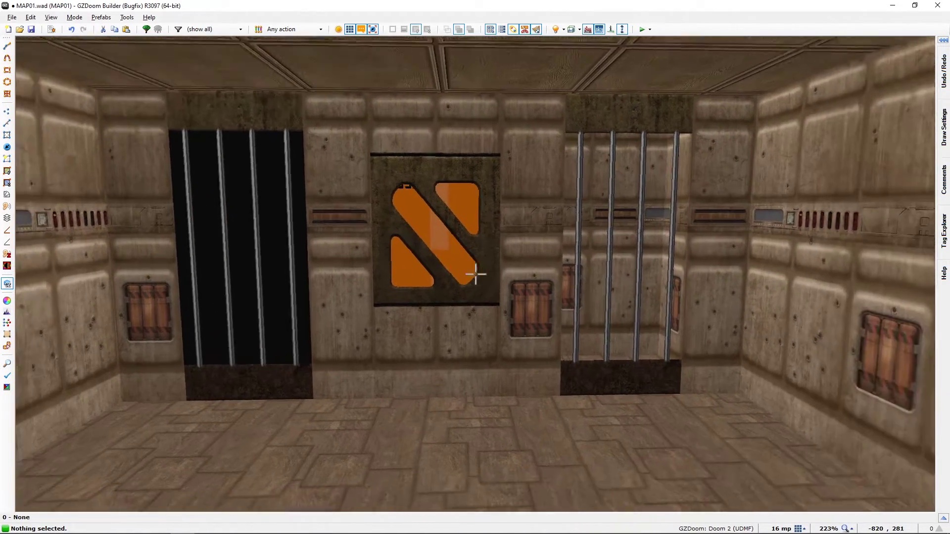
key("a")
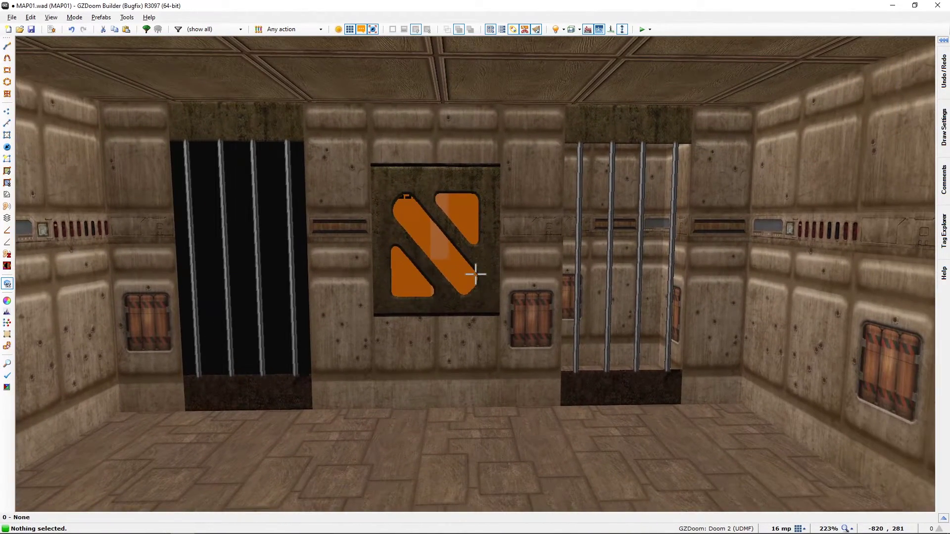
key("w")
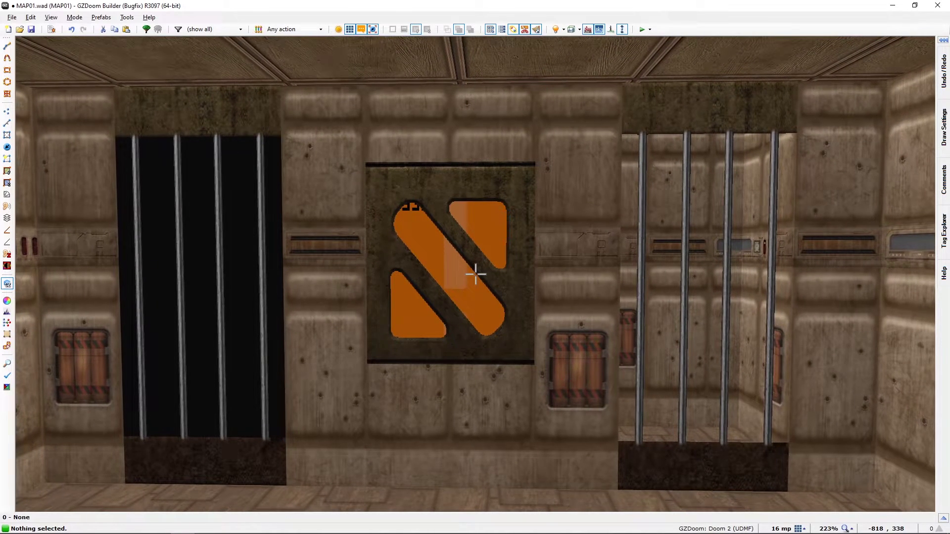